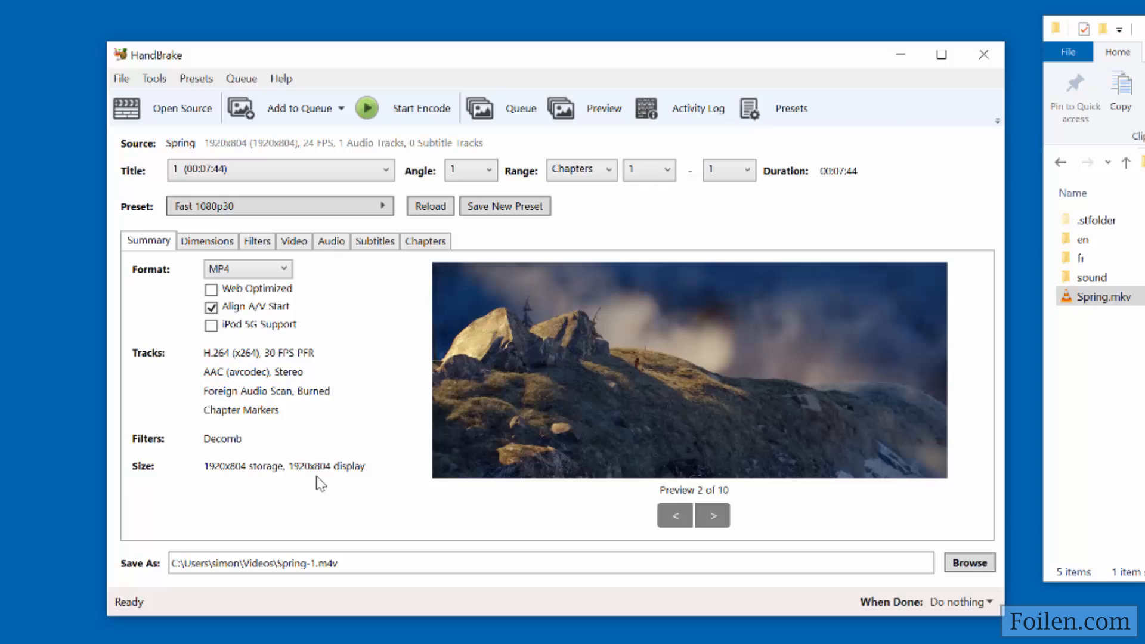
Choose the General preset Fast 1080p30 and set the output format to MKV.
click(368, 208)
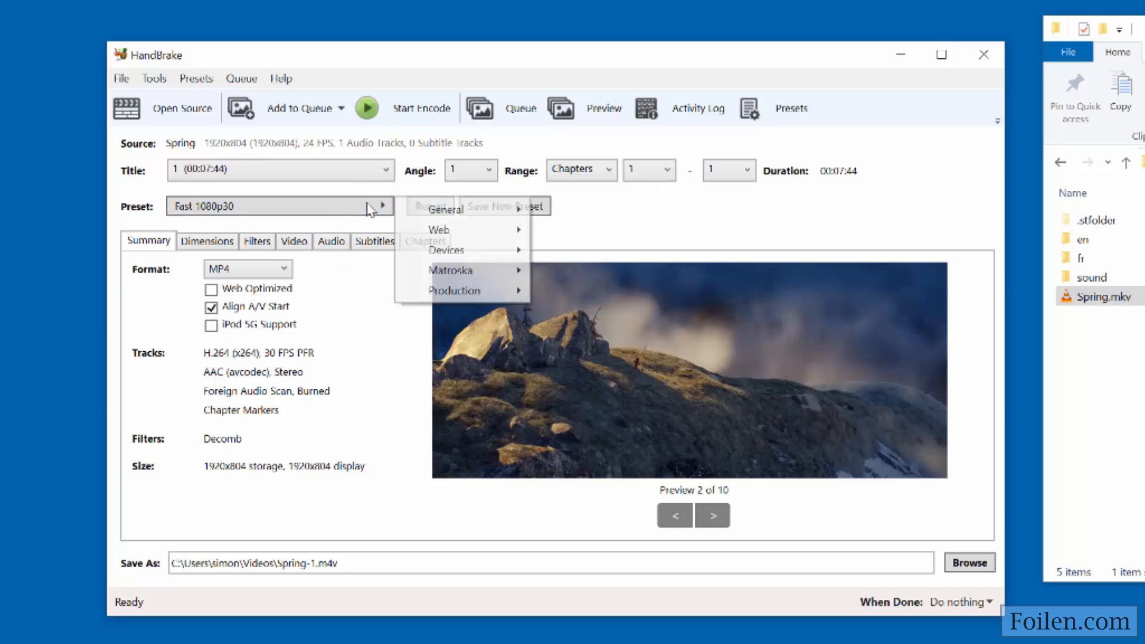
mouse_move(458, 215)
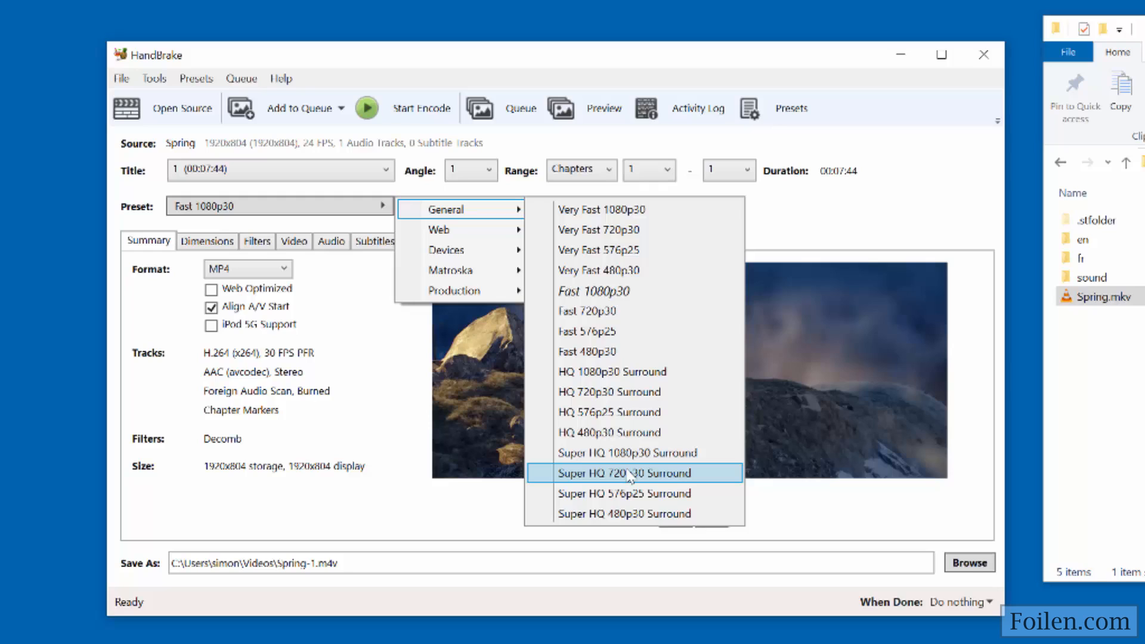
click(589, 293)
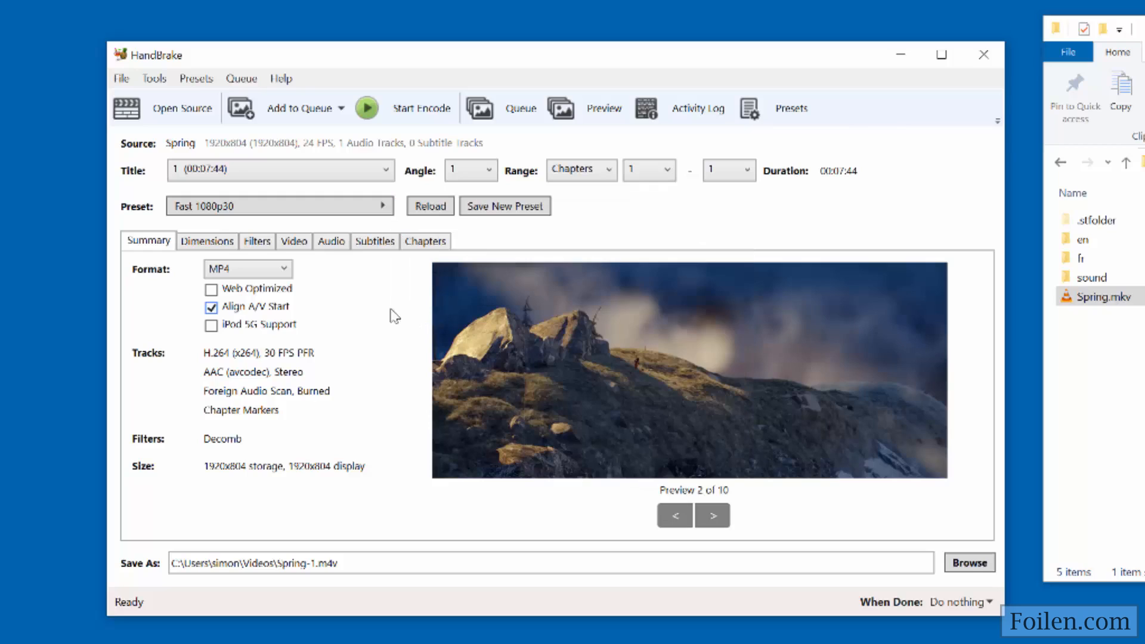
click(281, 271)
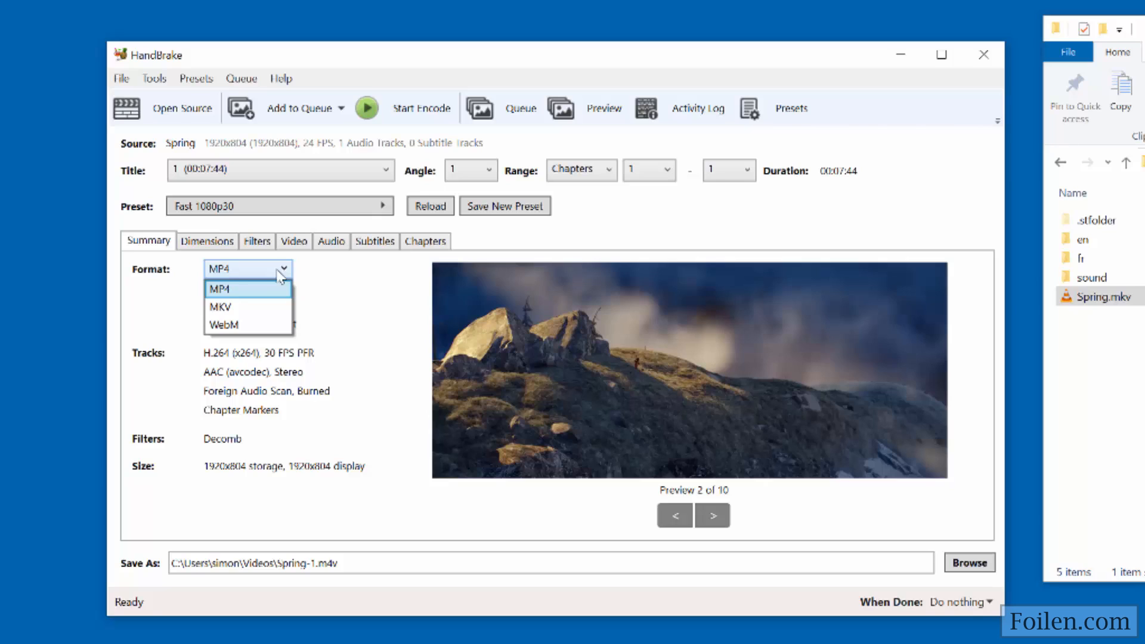
click(249, 307)
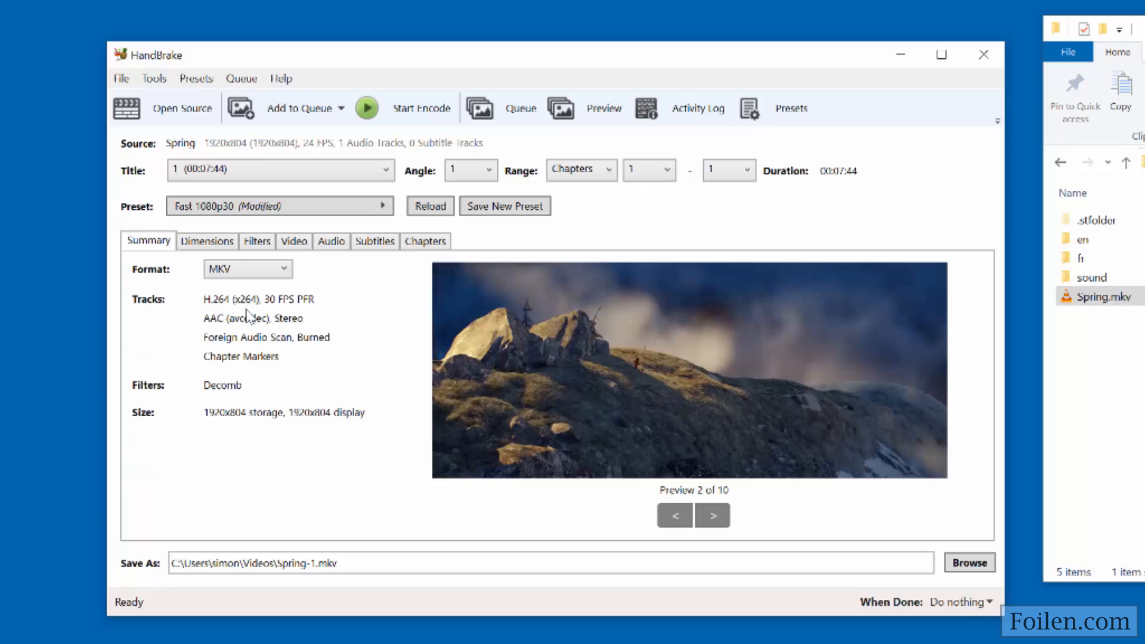
Examine the video's size and cropping settings and preview frames from further into the Spring video.
click(206, 242)
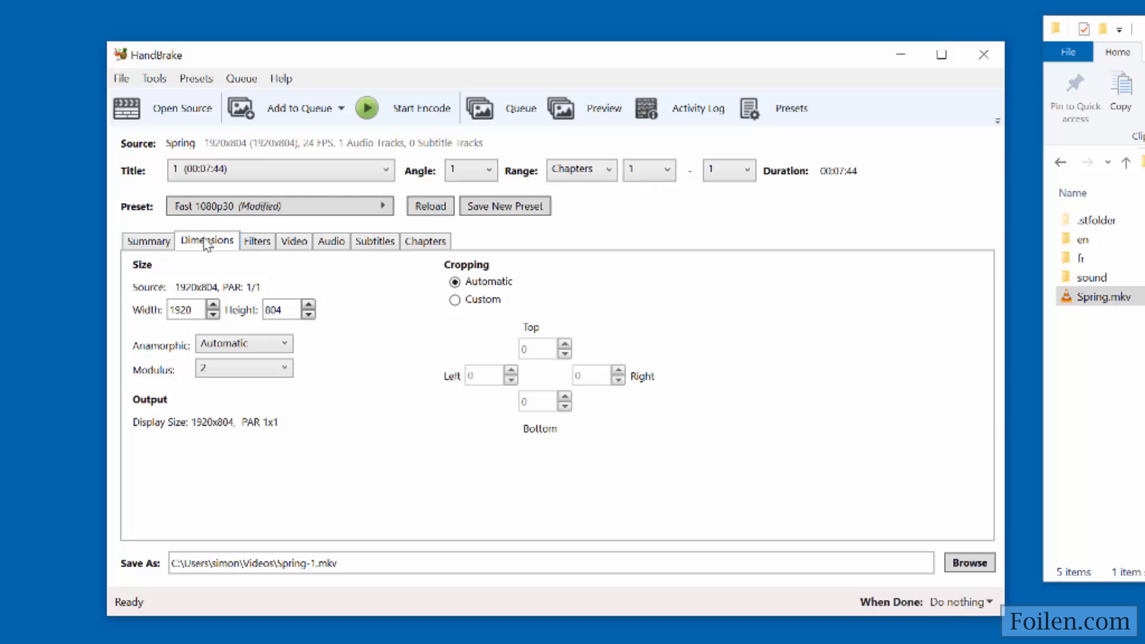
click(152, 243)
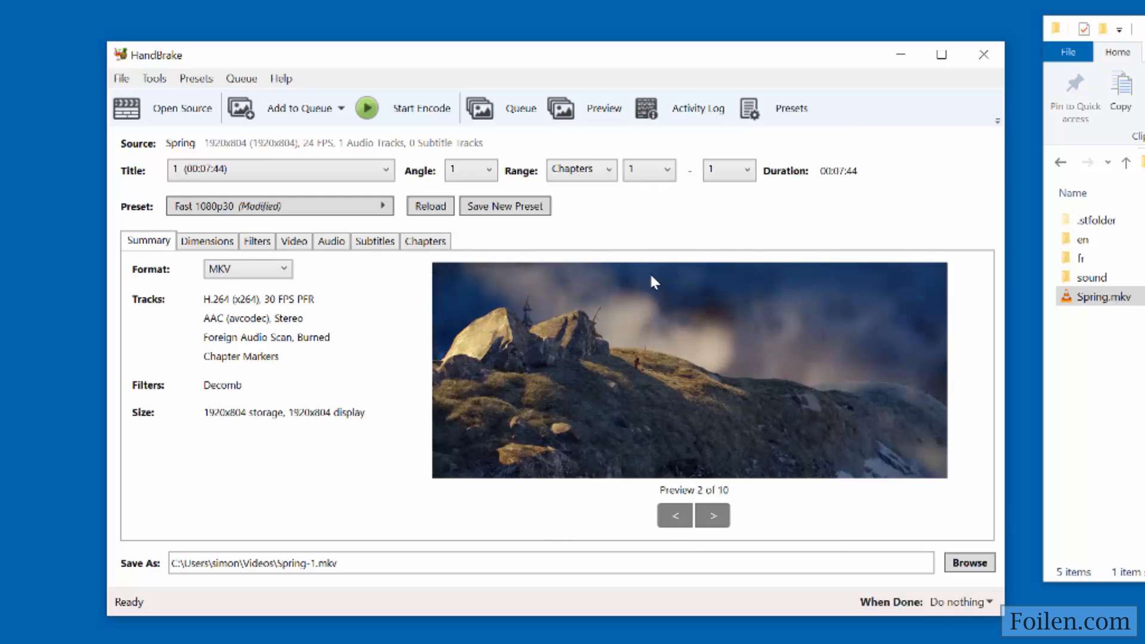
click(217, 242)
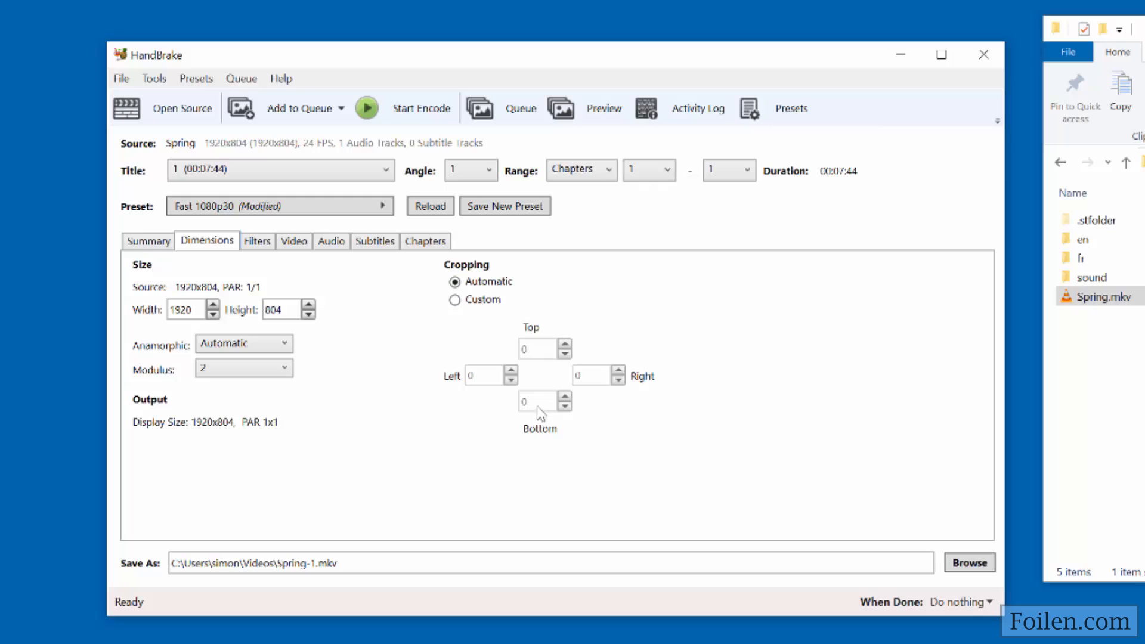
click(597, 113)
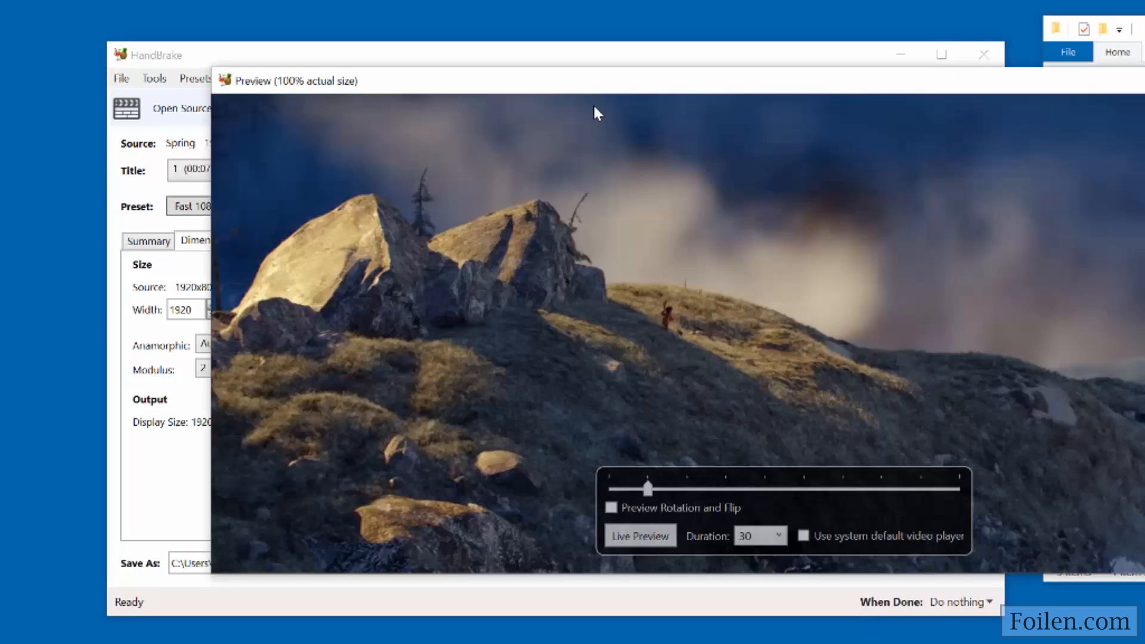
drag(647, 488, 687, 489)
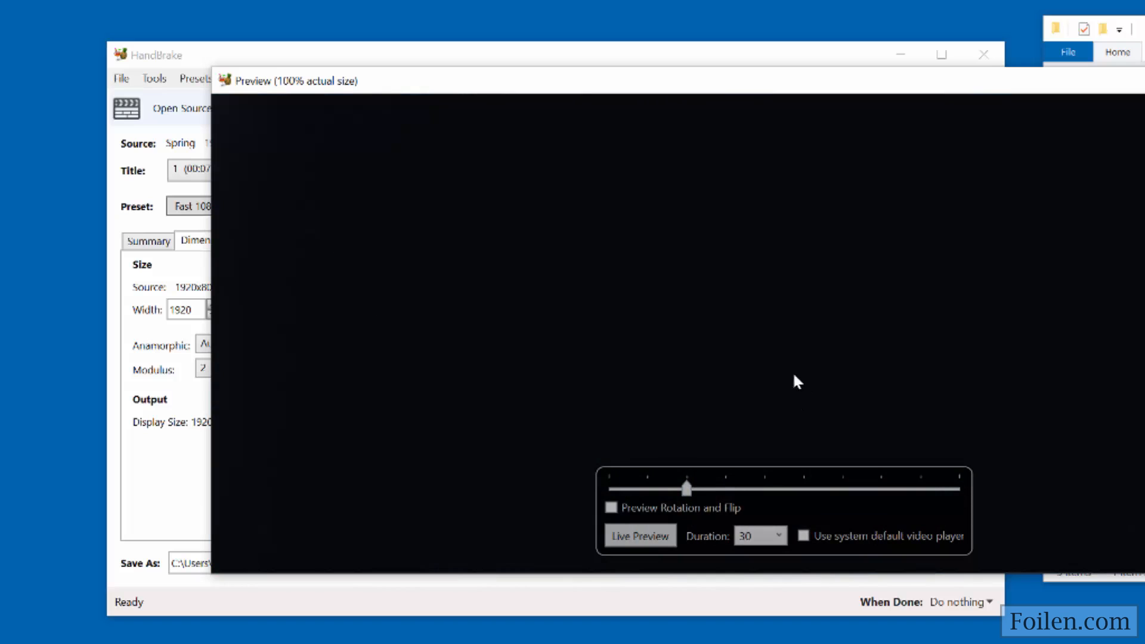
drag(687, 490, 724, 489)
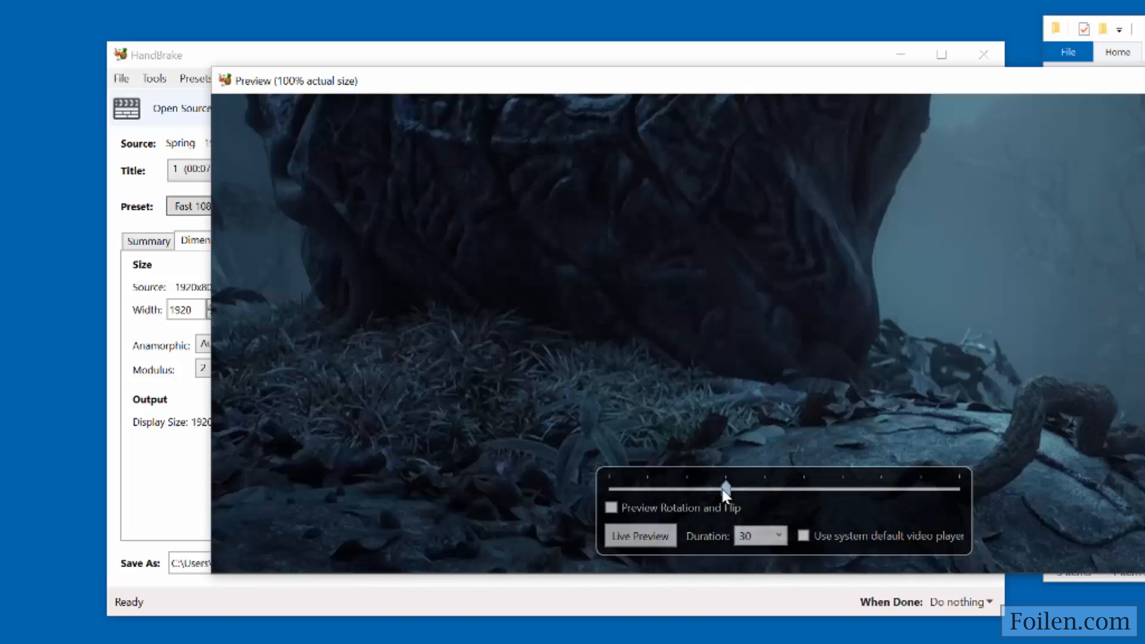
key(alt+F4)
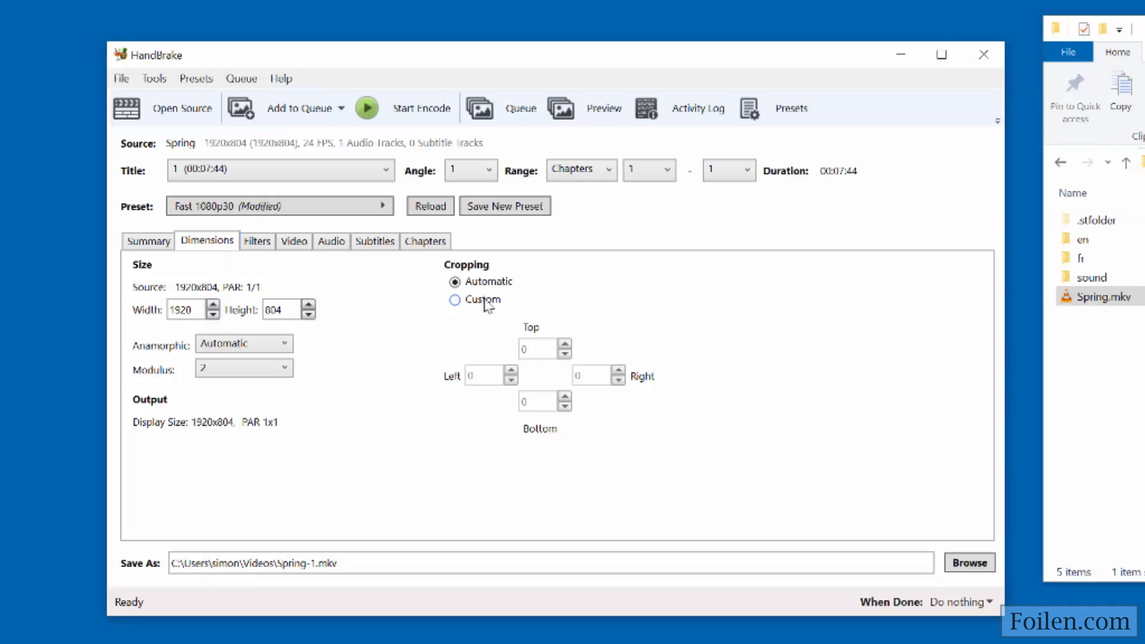
Review the filter settings and select H.264 (x264) as the video codec.
click(256, 245)
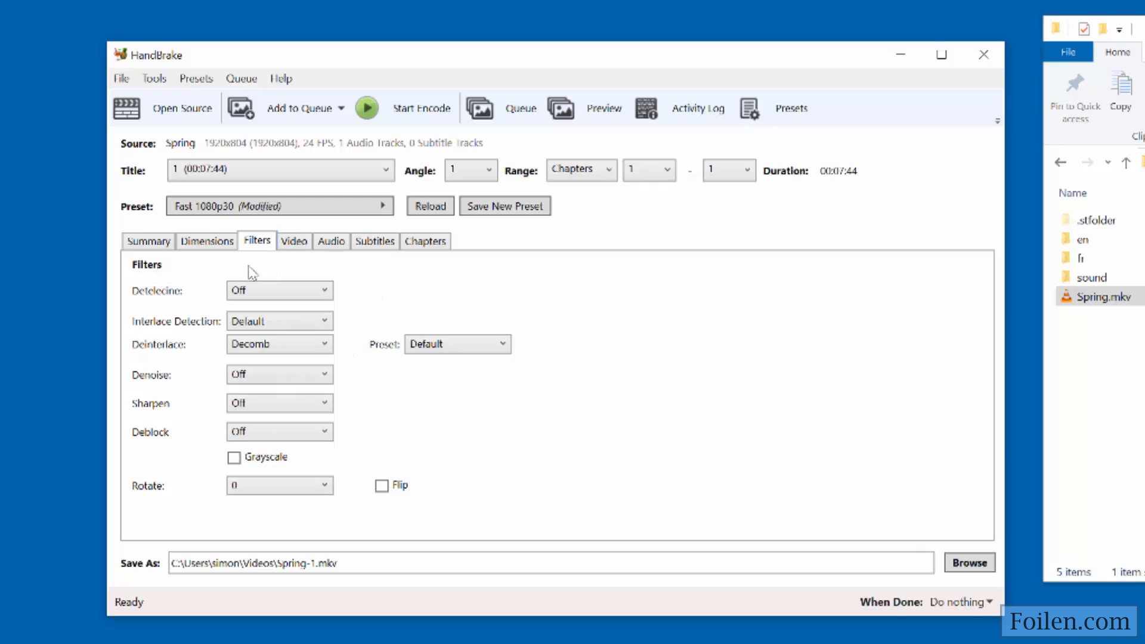
click(292, 243)
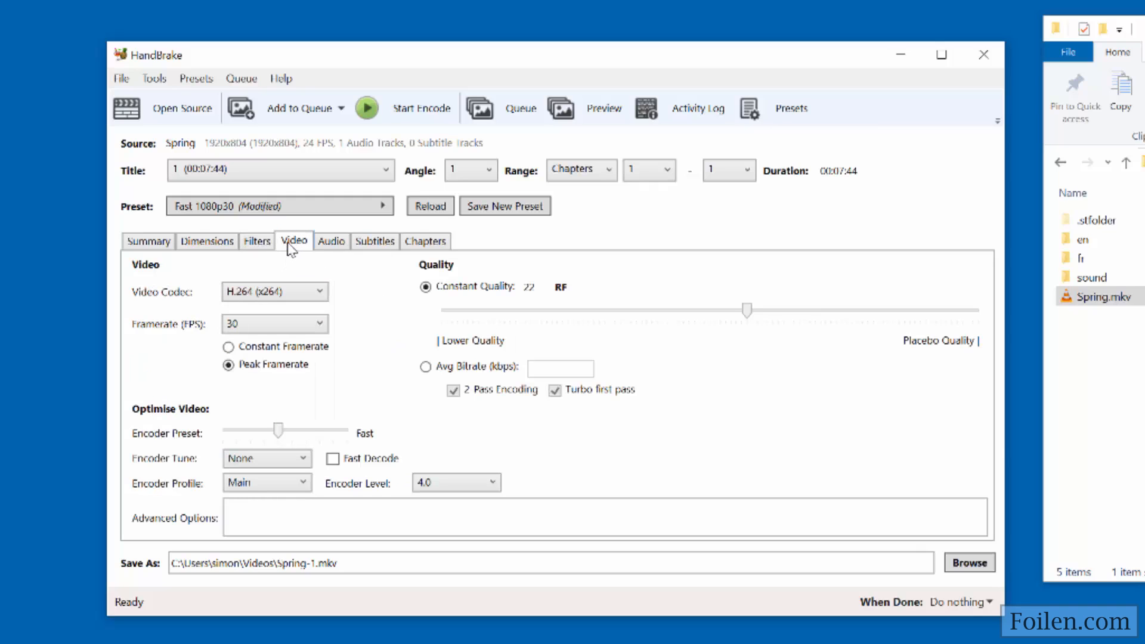
click(316, 292)
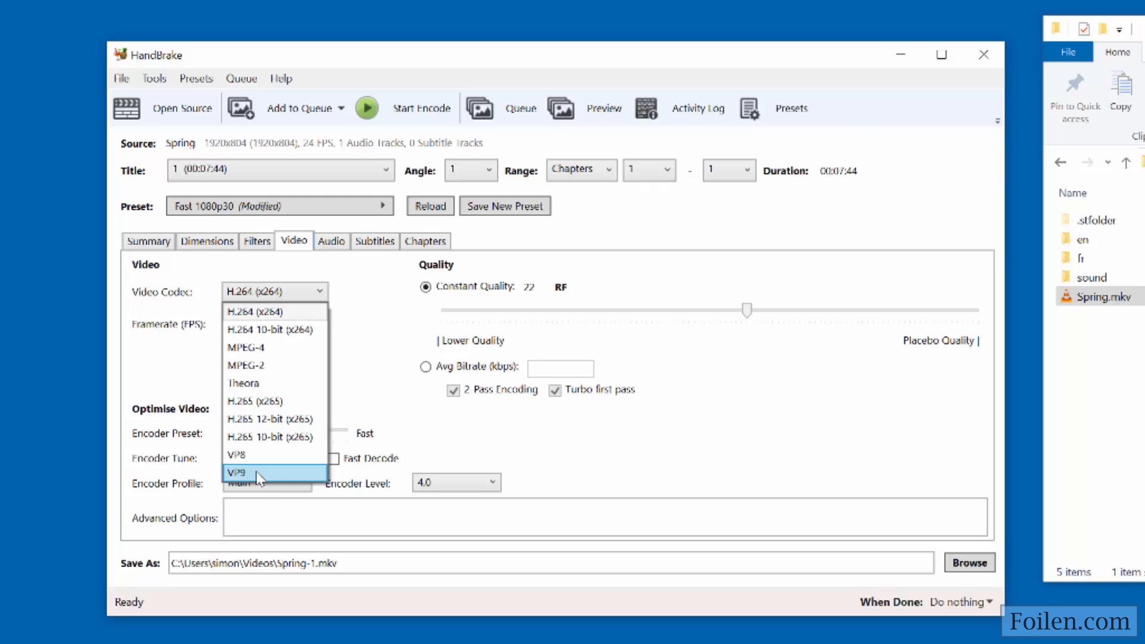
click(257, 312)
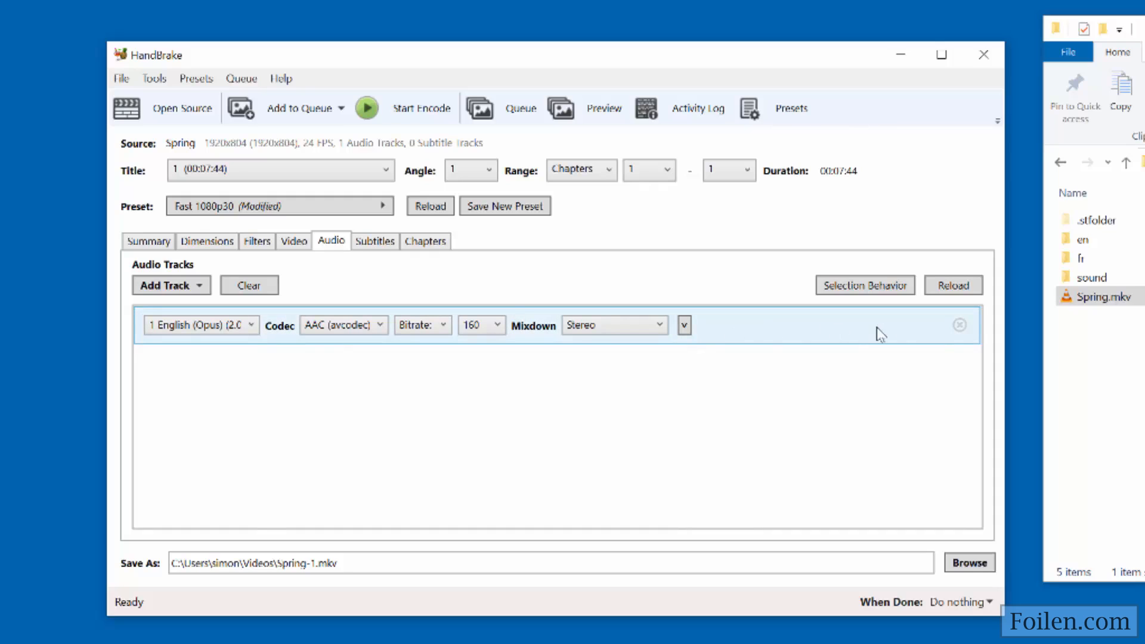
Remove the English audio track, add all remaining audio tracks back and check the available source tracks.
click(959, 325)
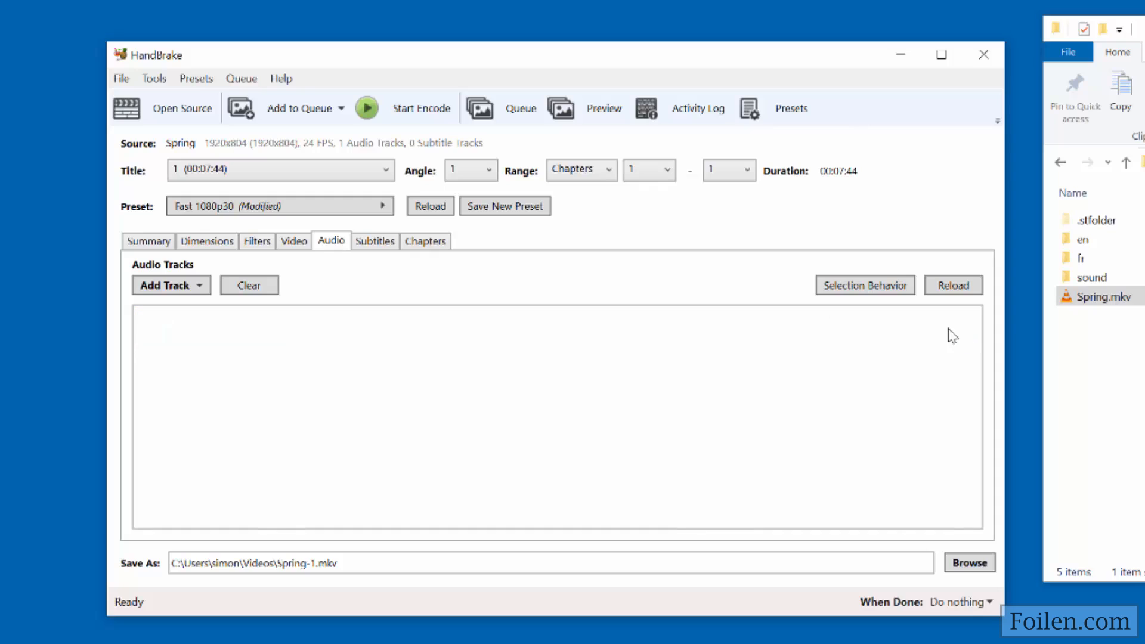
click(198, 287)
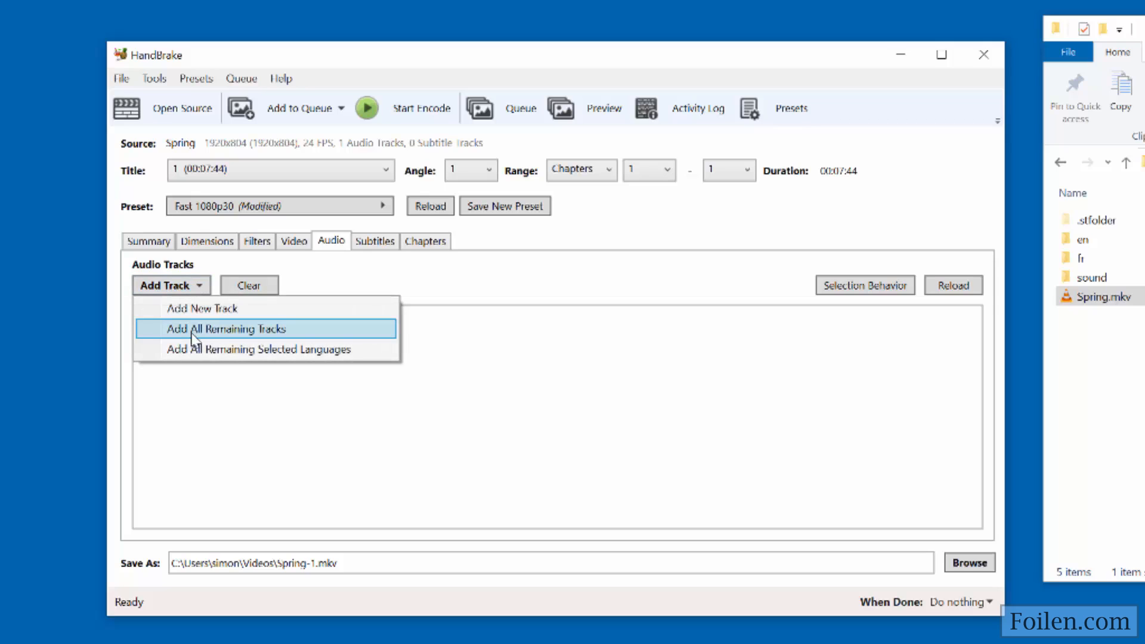
click(215, 337)
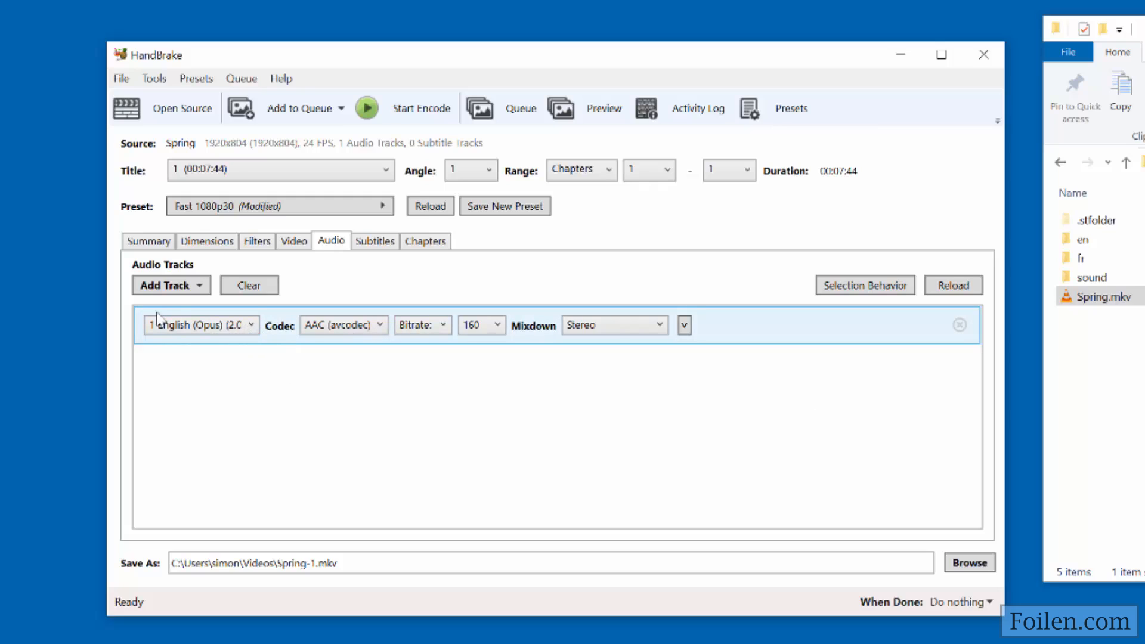
click(251, 326)
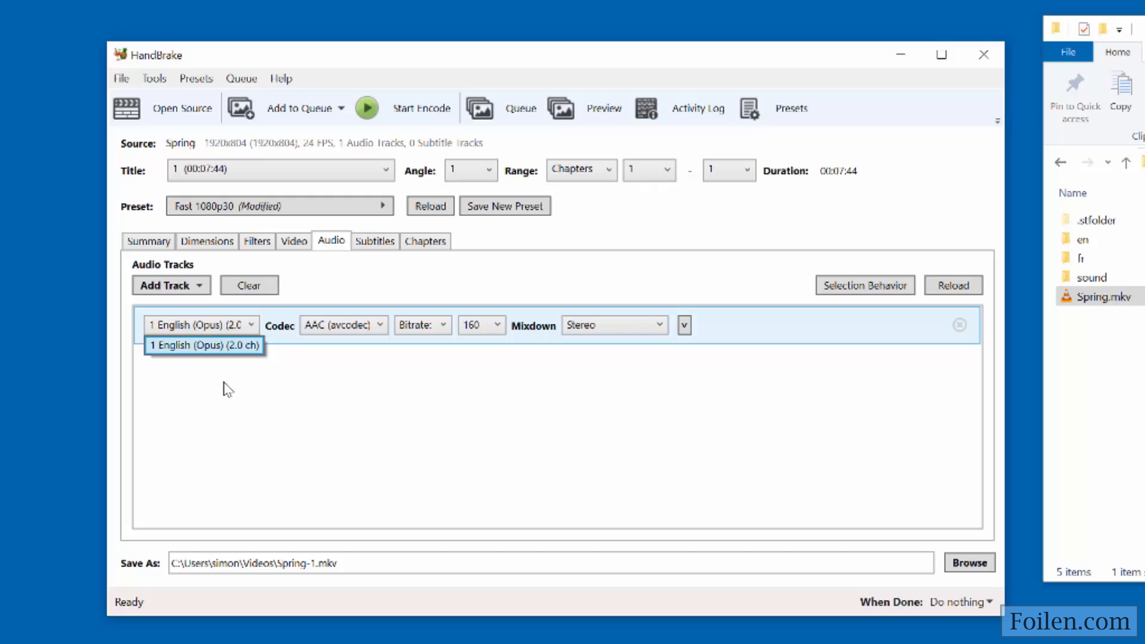
click(218, 350)
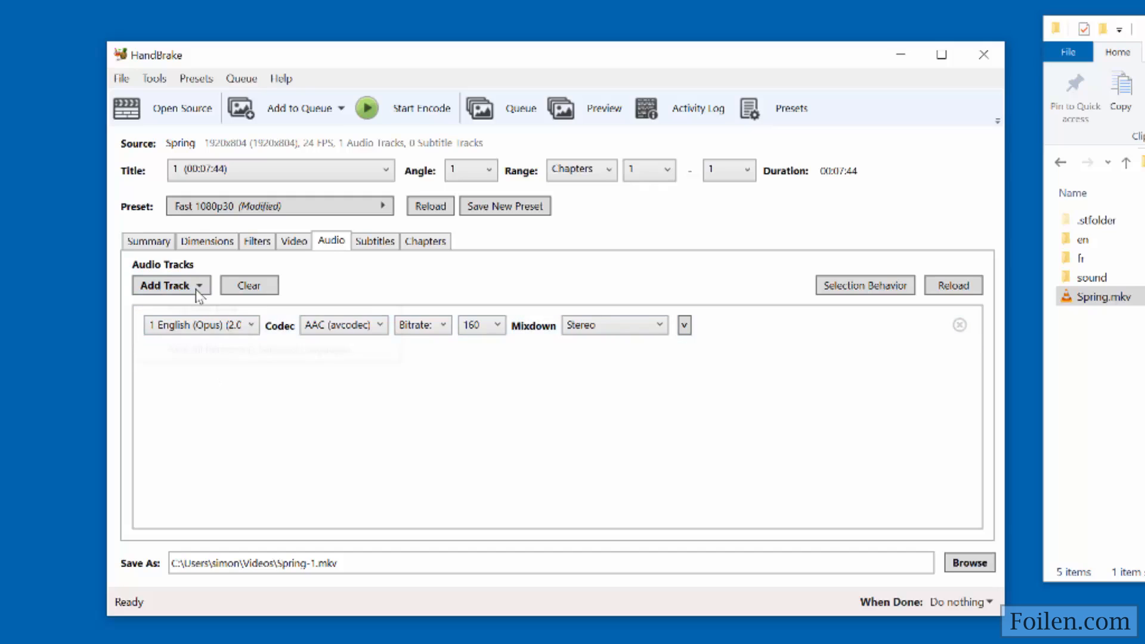
Add a second audio track, check its available sources and remove it again.
click(189, 307)
click(249, 364)
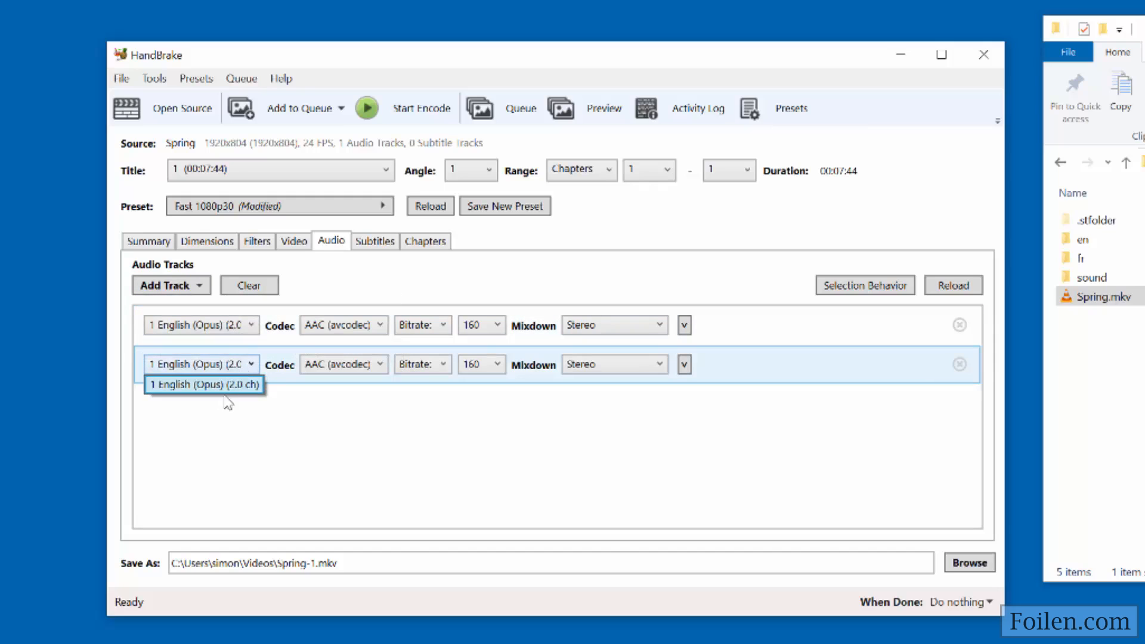
click(511, 409)
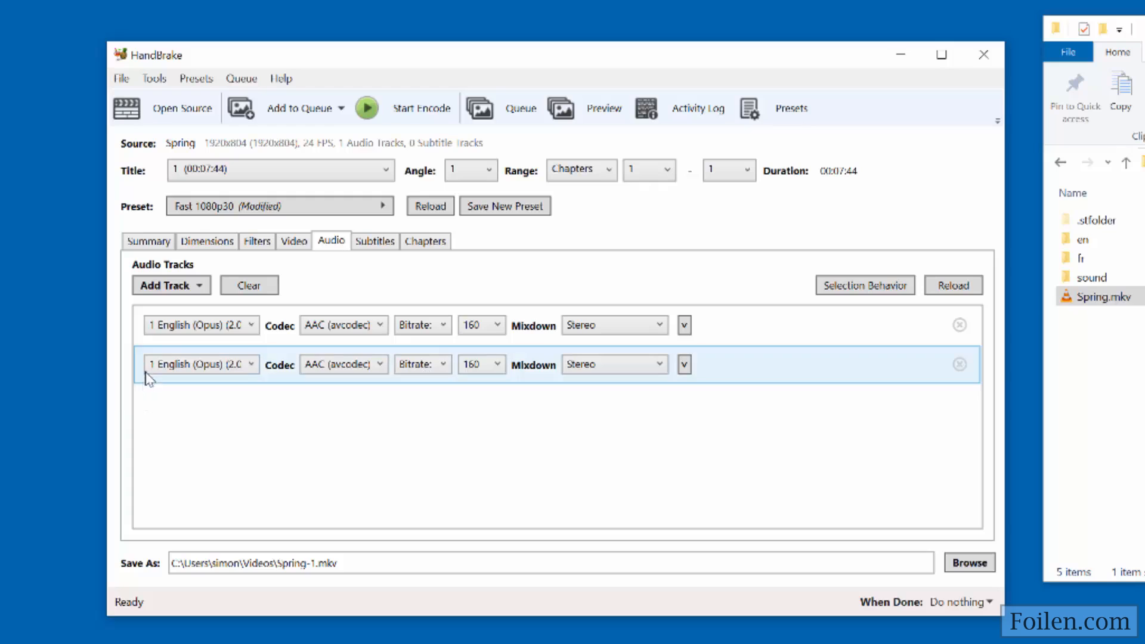
click(960, 364)
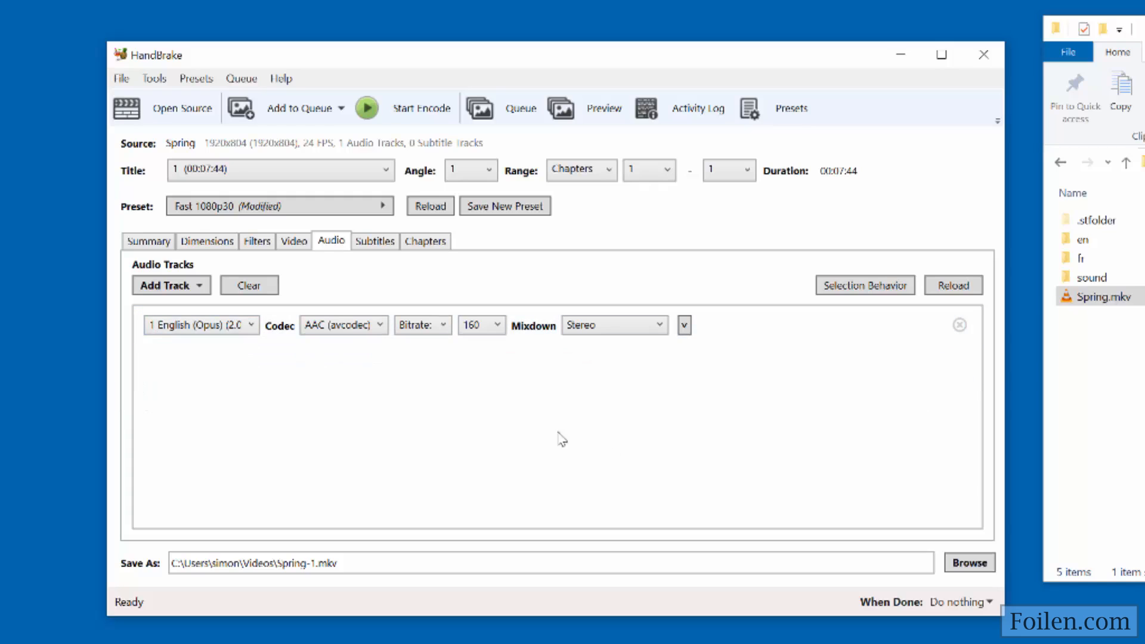
Try to add all remaining subtitle tracks and check the source options of the Foreign Audio Scan track.
click(374, 245)
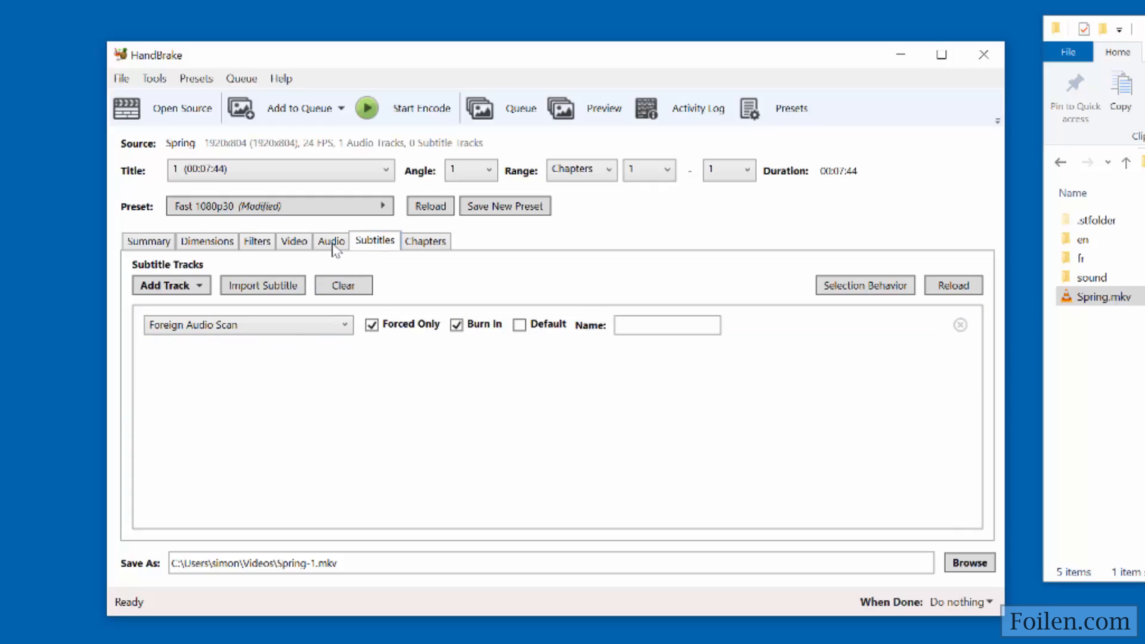
click(189, 289)
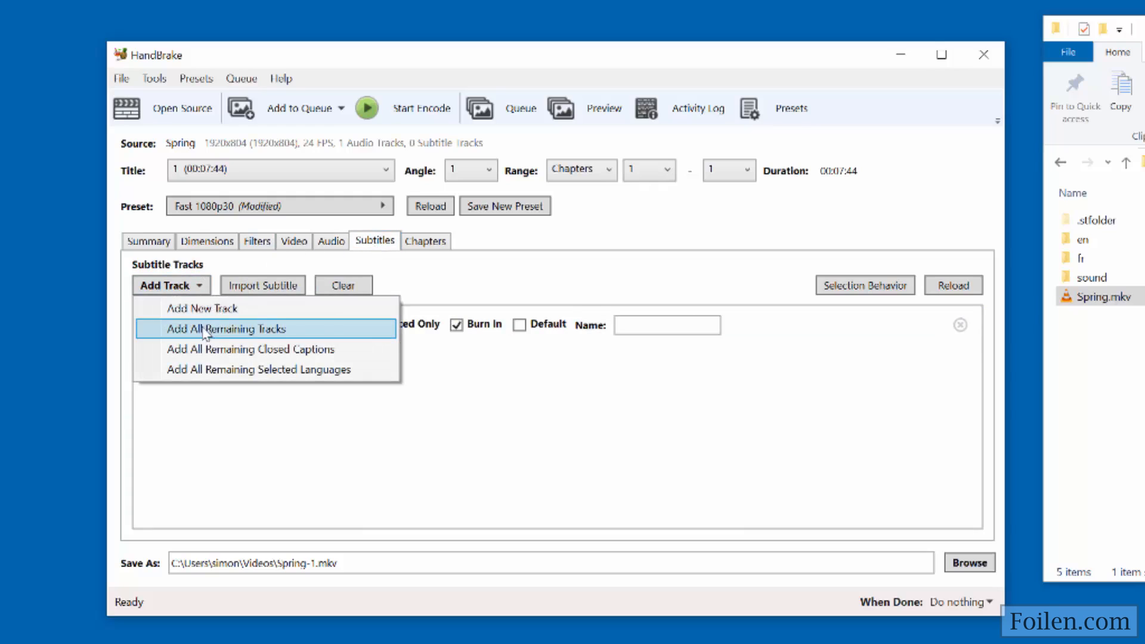
click(281, 332)
click(291, 328)
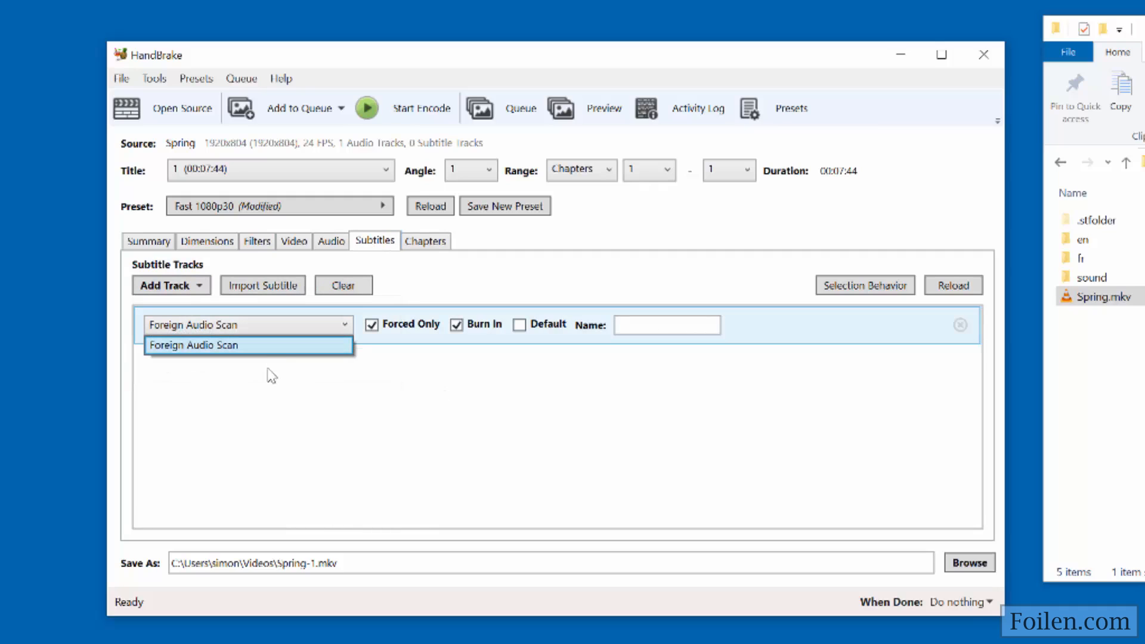
click(373, 404)
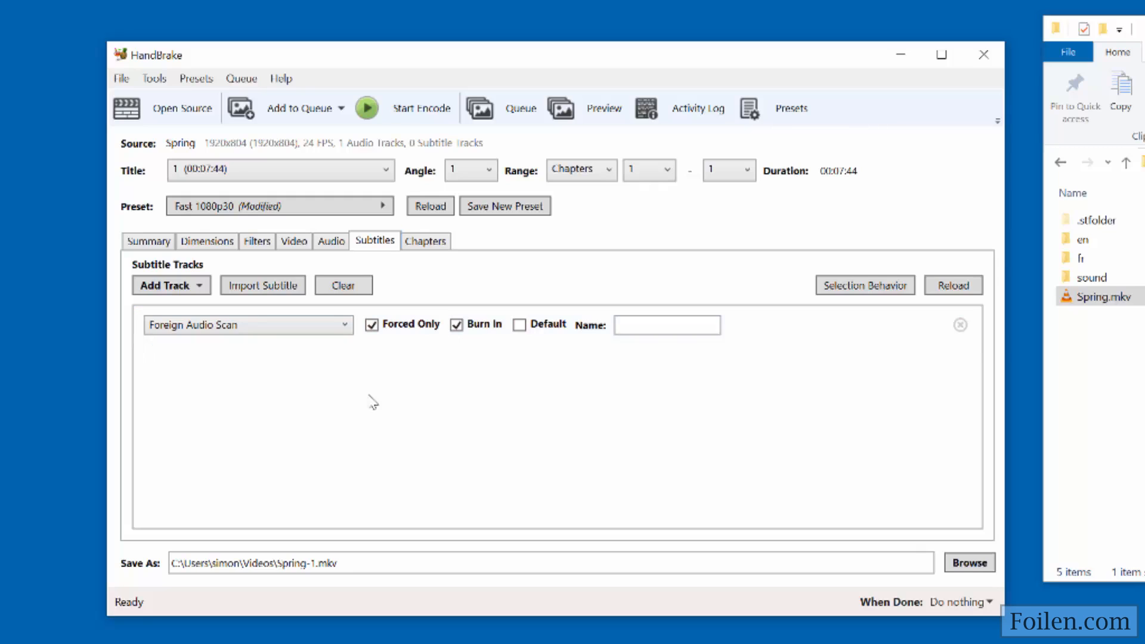
Review the chapter markers, set the output file to Spring.mkv on the Desktop and start the encode.
click(426, 242)
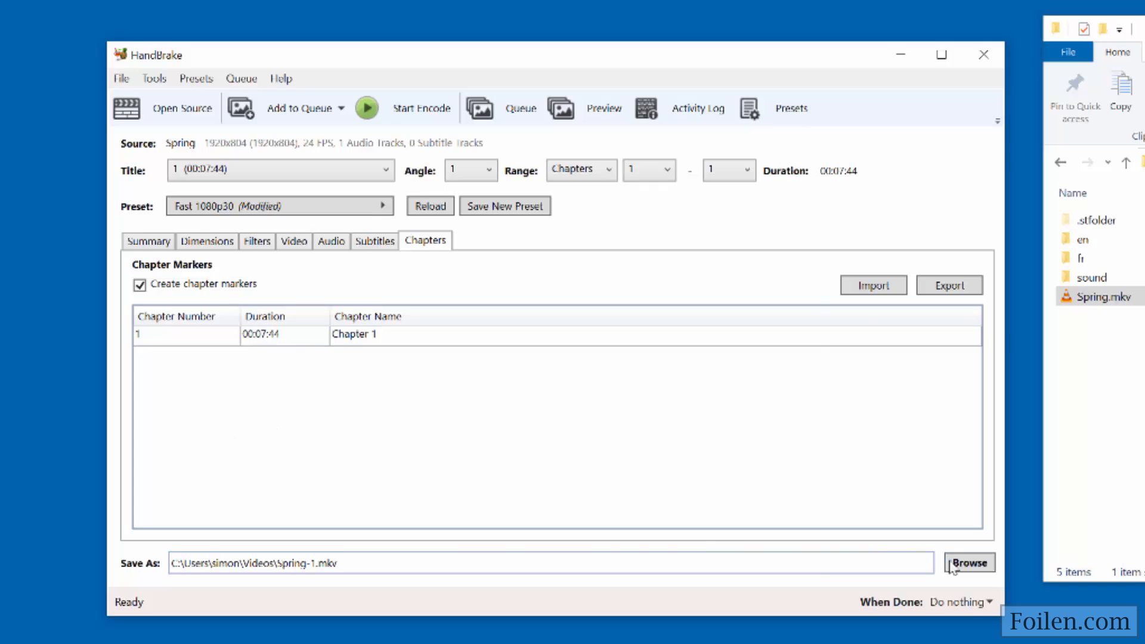
click(970, 563)
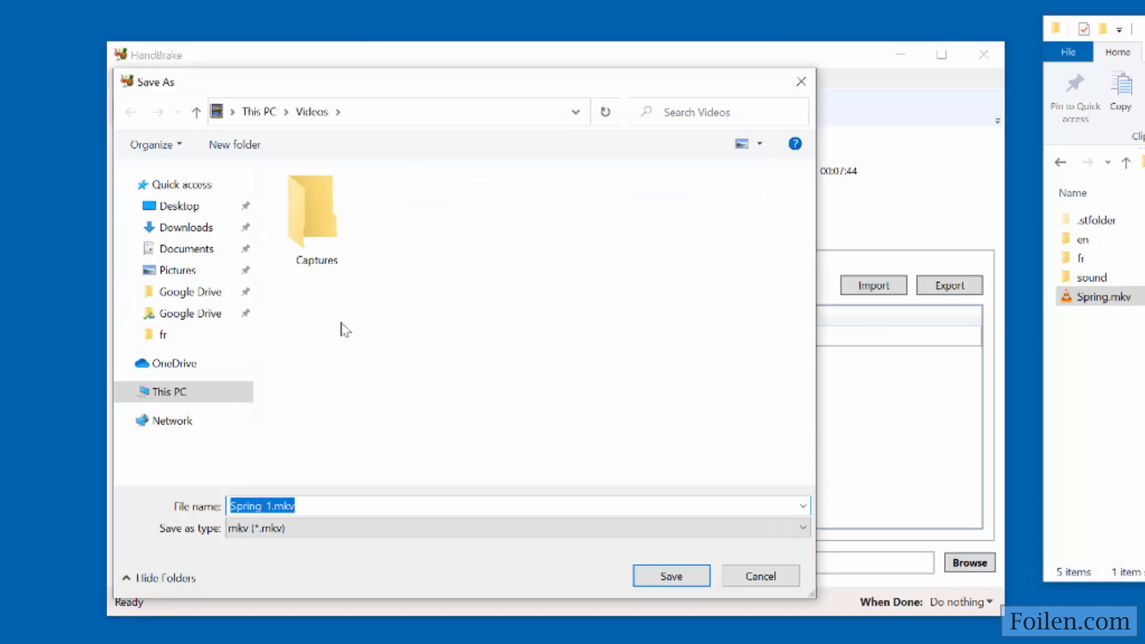
click(167, 210)
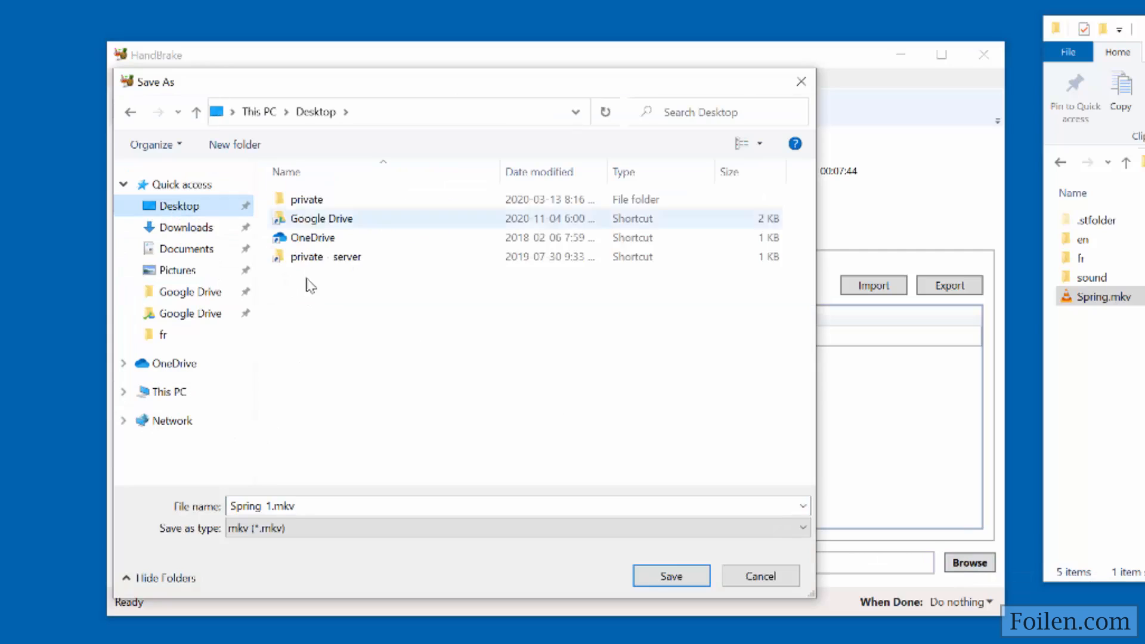
click(273, 506)
key(BackSpace)
key(BackSpace)
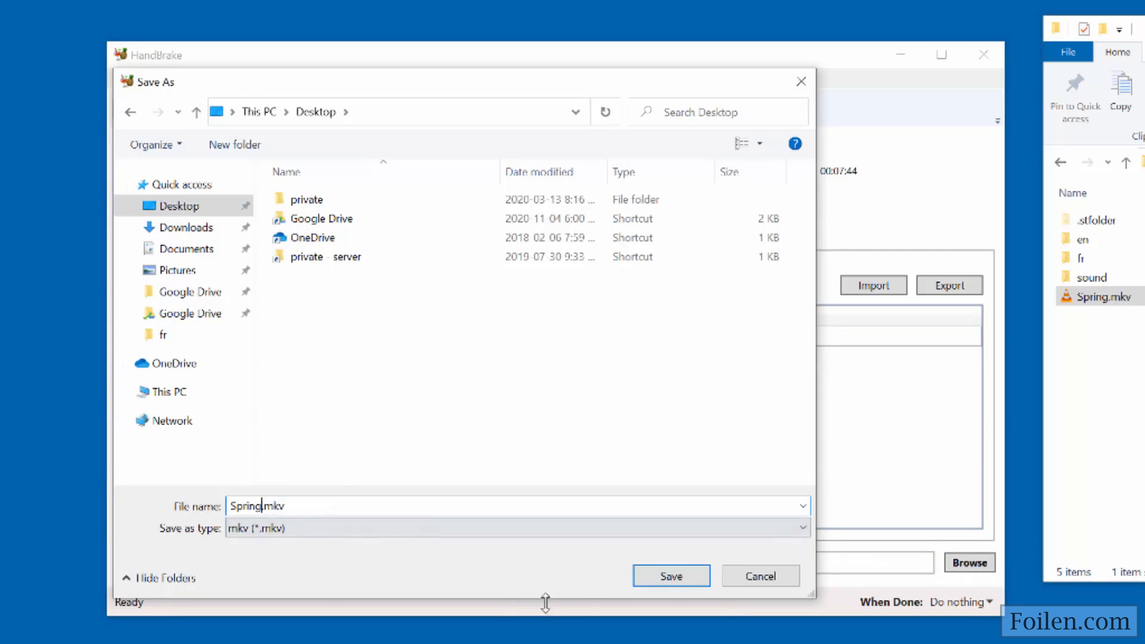
click(682, 579)
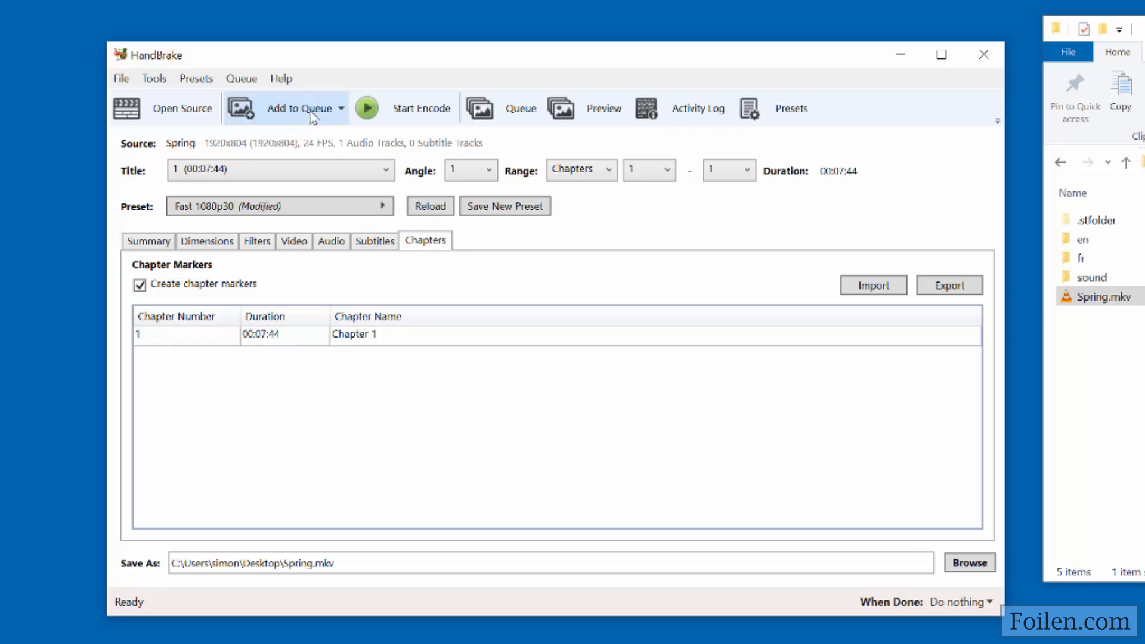
click(420, 113)
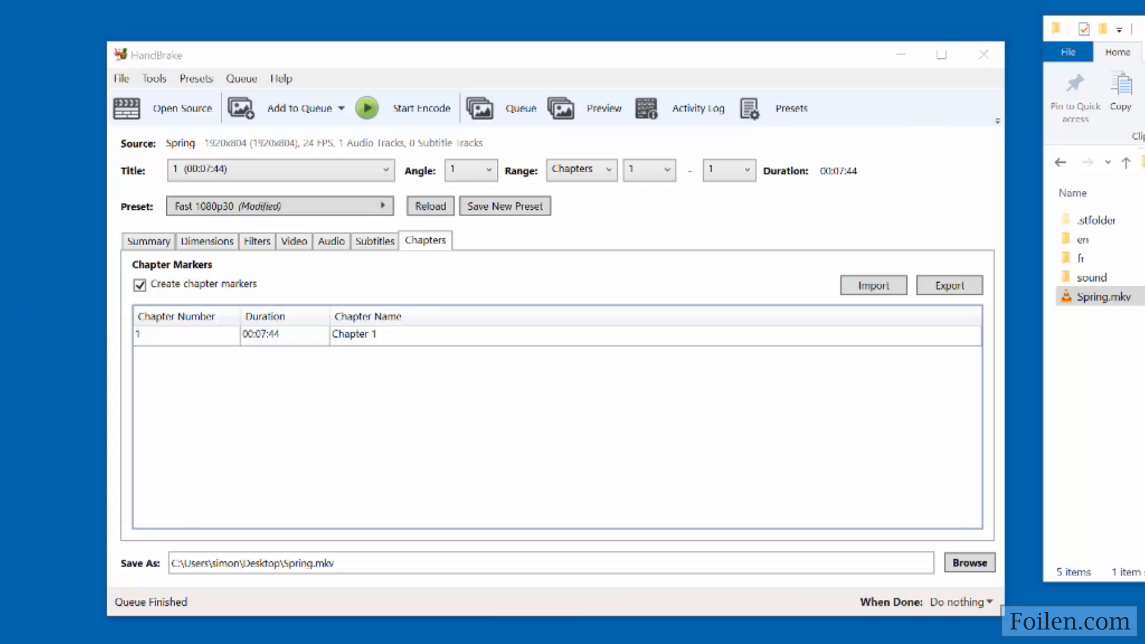
Open the encoded Spring.mkv from the desktop in VLC media player and pause the playback.
drag(0, 0, 1070, 71)
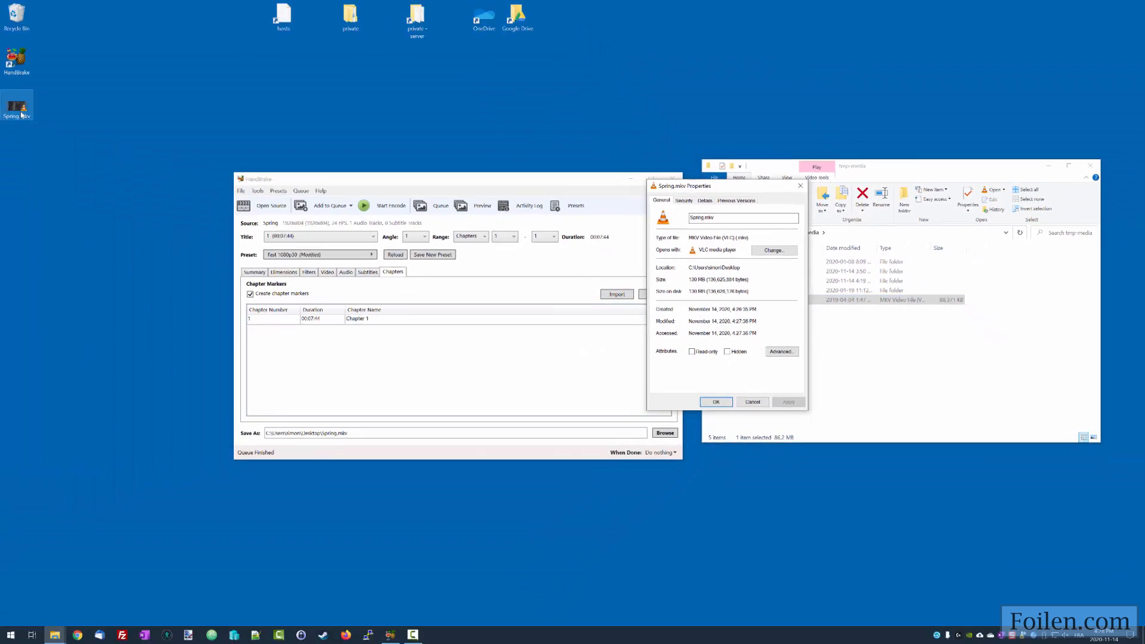
click(19, 109)
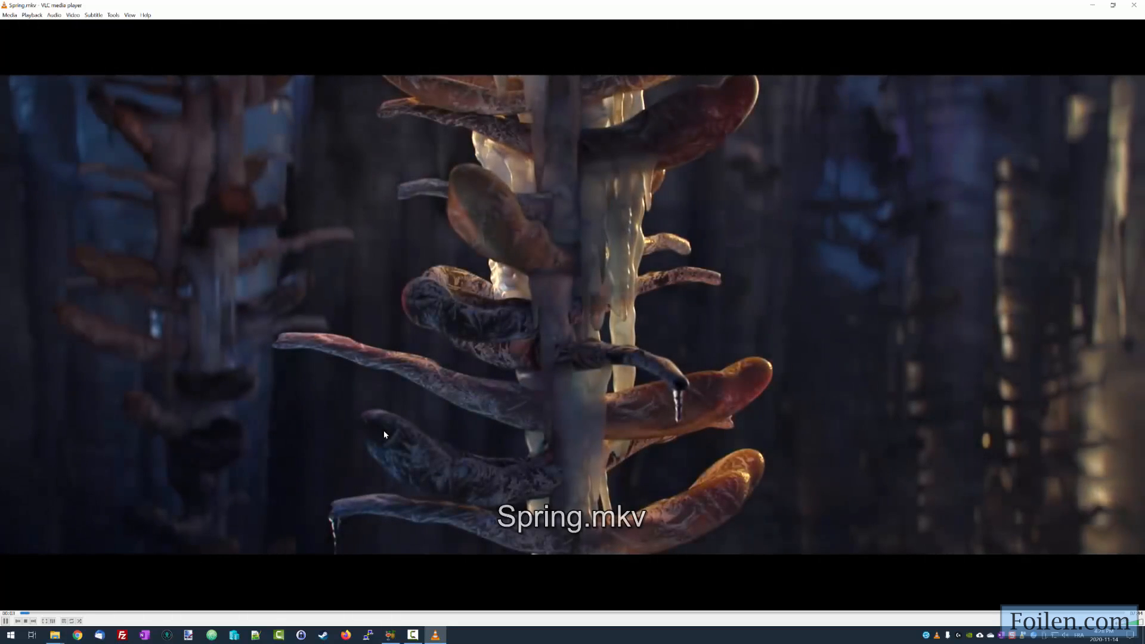
key(space)
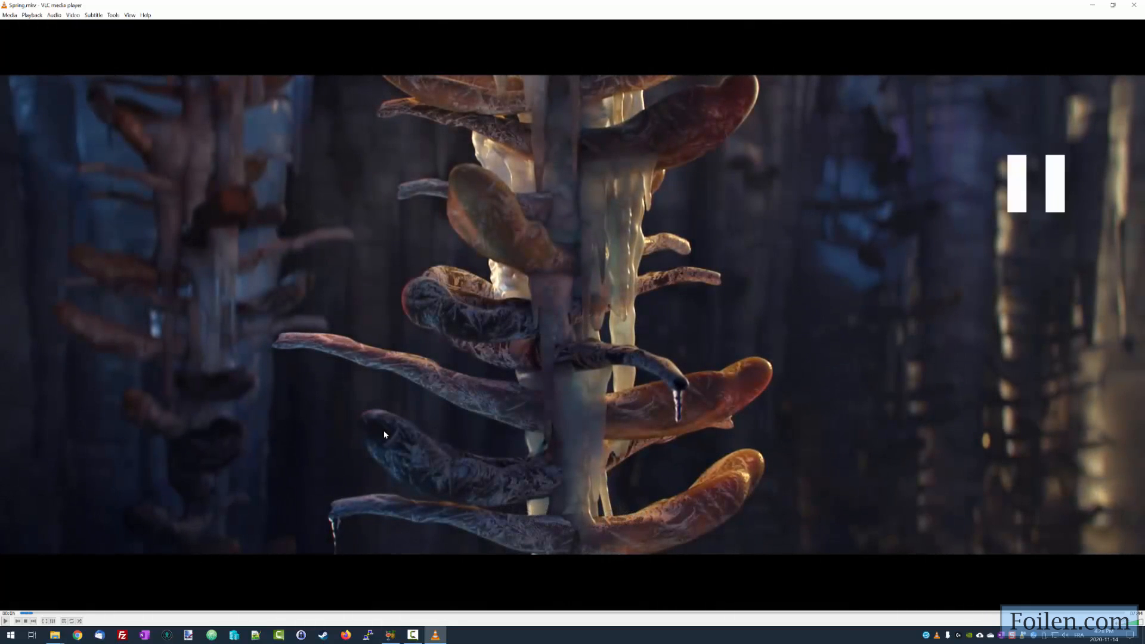